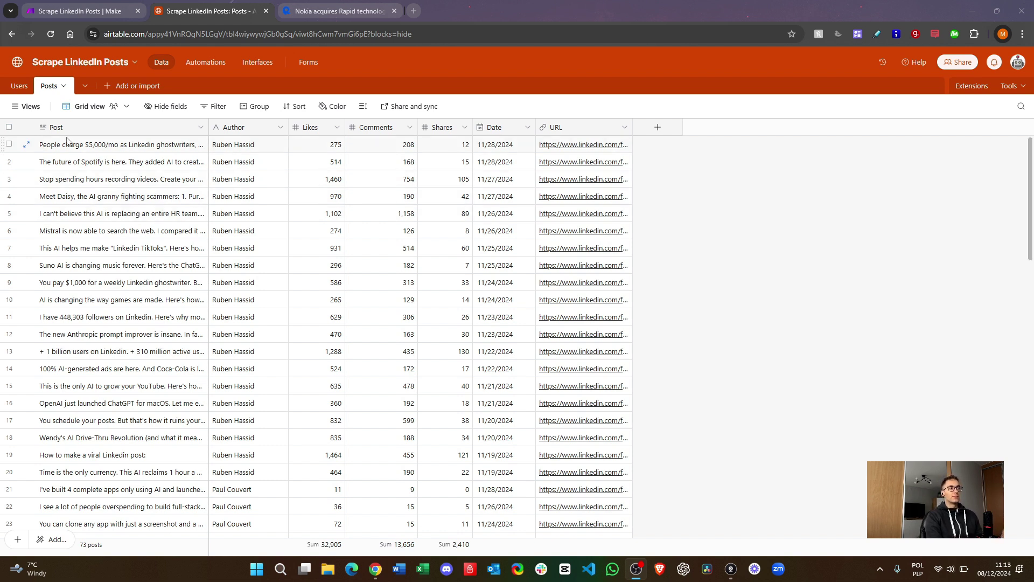
# Step: Open the Users table to view the listed profiles and their LinkedIn URLs
pyautogui.click(25, 86)
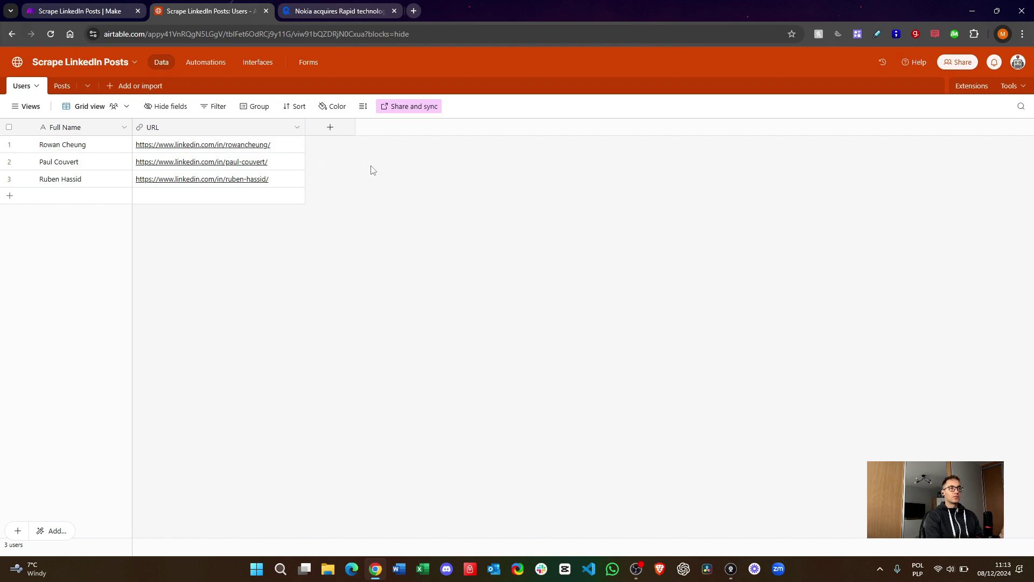
# Step: Switch to the RapidAPI hub and search its APIs for "linkedin"
pyautogui.click(323, 8)
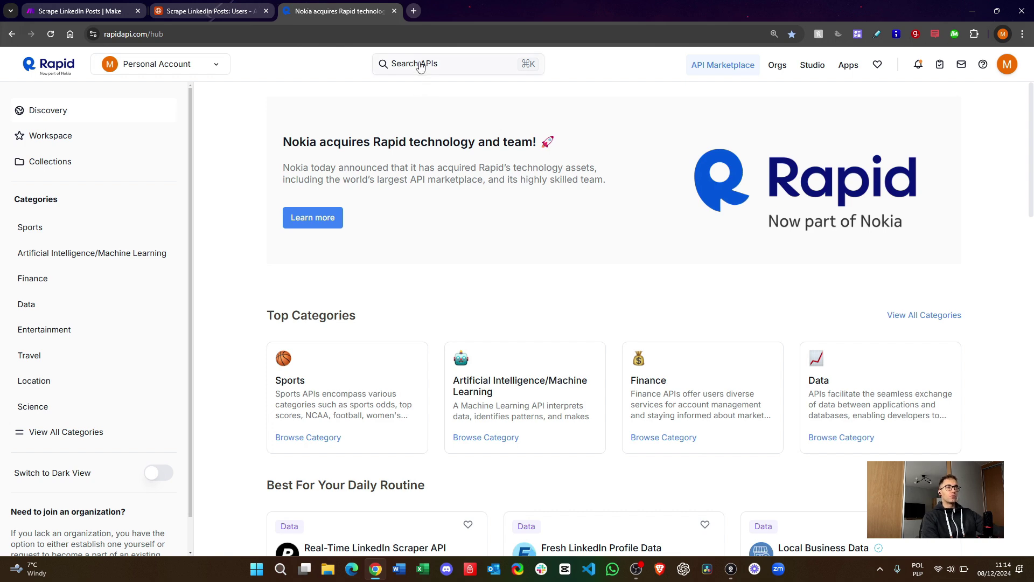
pyautogui.scroll(5, 459, 89)
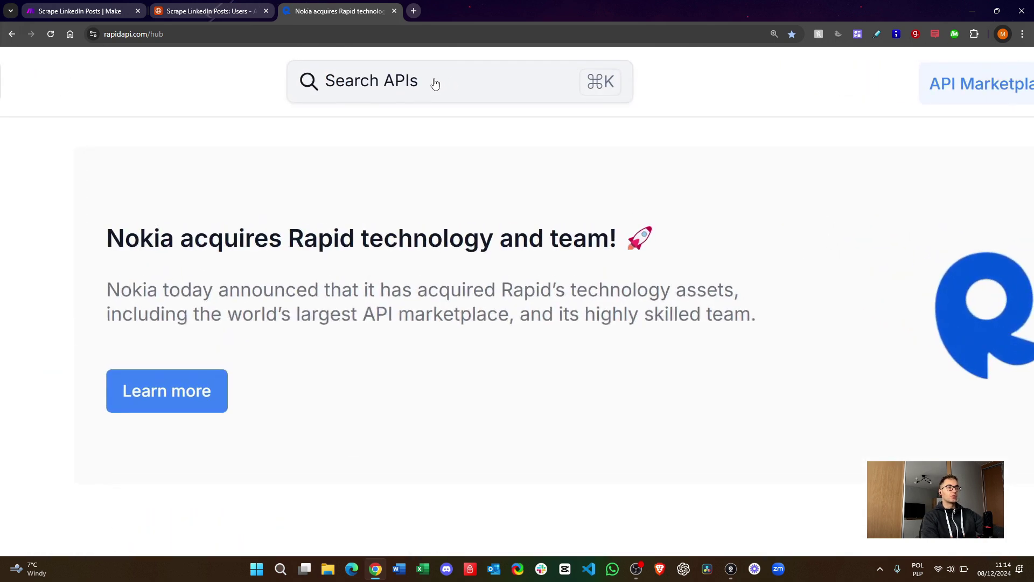
pyautogui.click(434, 81)
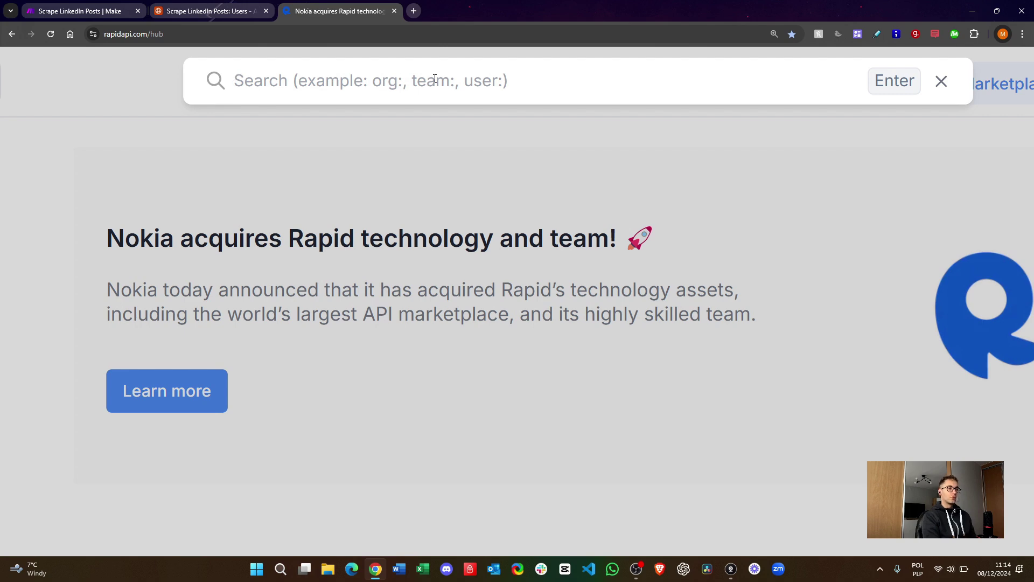
pyautogui.write('linkedin')
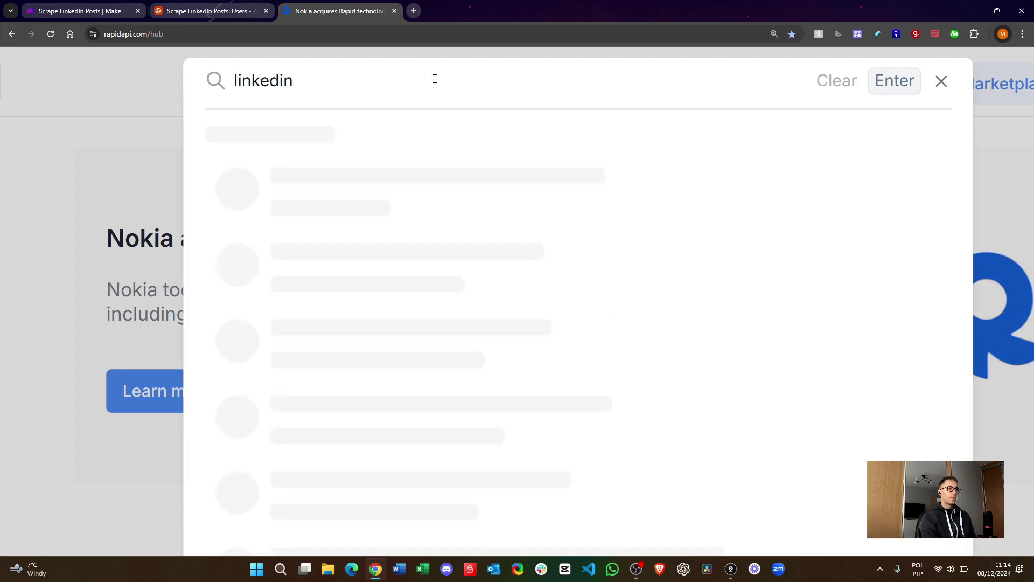
pyautogui.press('Return')
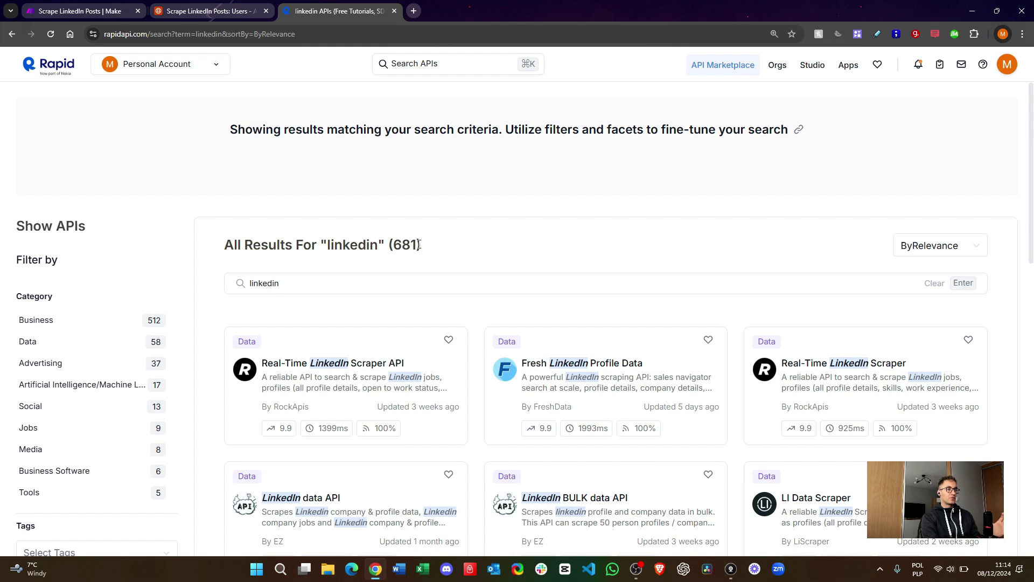
# Step: Look through the search results and examine the LinkedIn BULK data API entry
pyautogui.moveTo(418, 244); pyautogui.dragTo(397, 243)
pyautogui.click(453, 255)
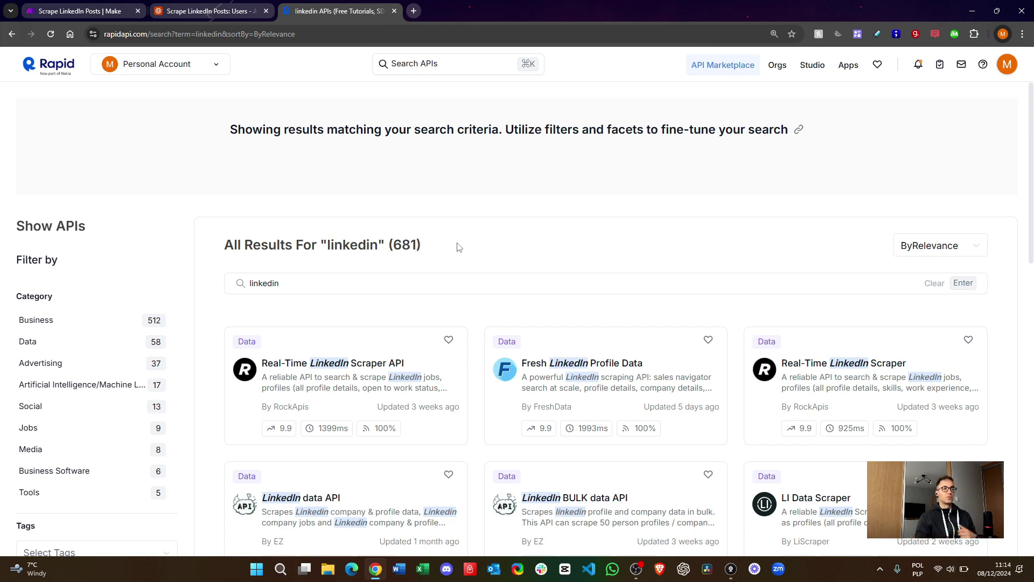
pyautogui.scroll(-2, 455, 247)
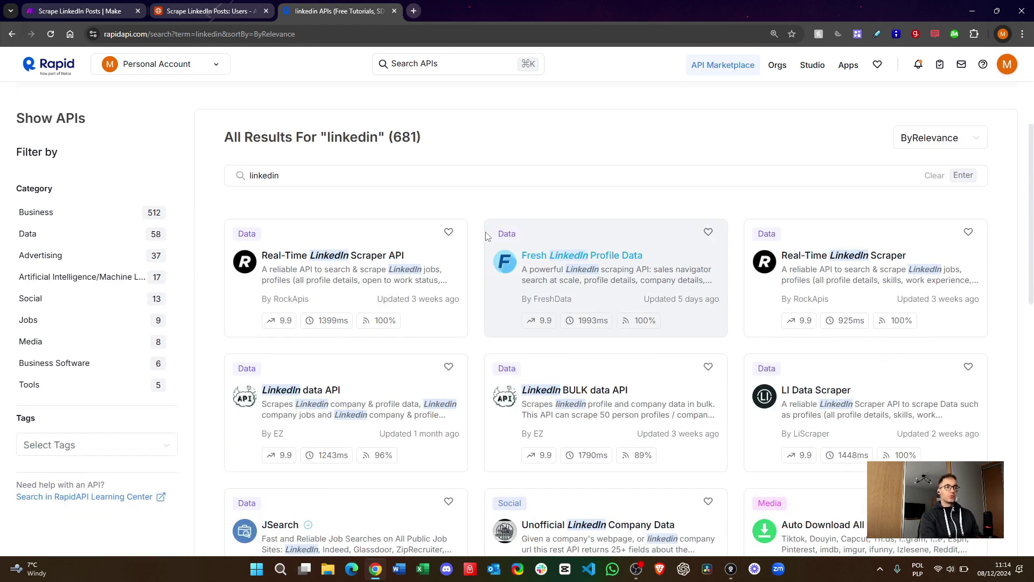
pyautogui.scroll(-2, 496, 258)
pyautogui.scroll(1, 587, 301)
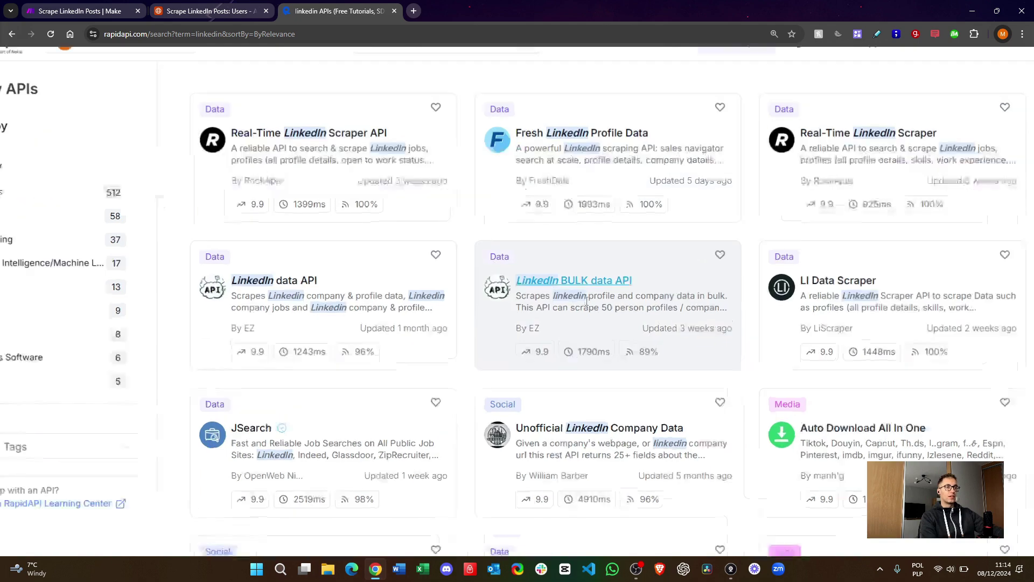
pyautogui.scroll(2, 586, 300)
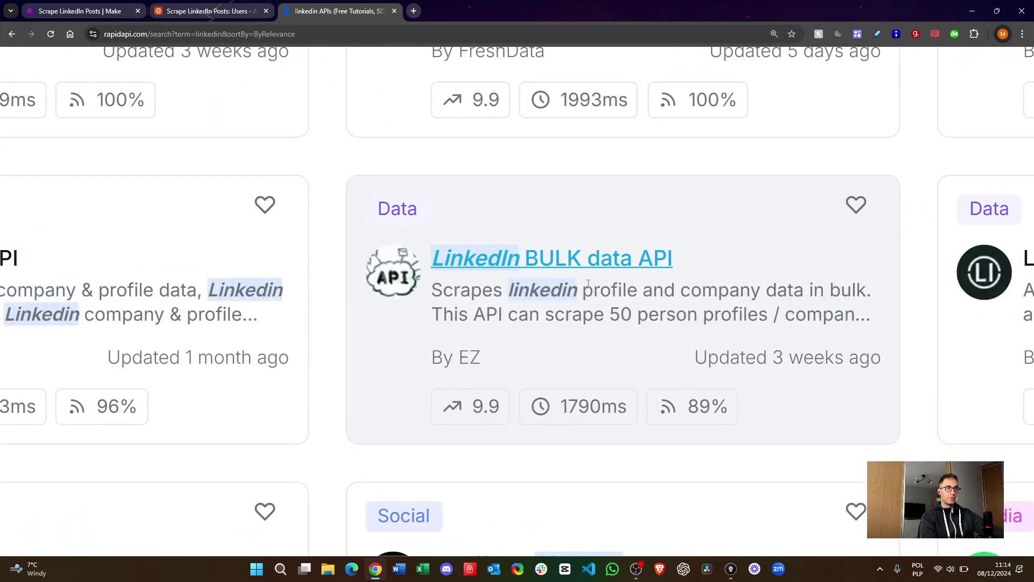
pyautogui.scroll(-2, 575, 266)
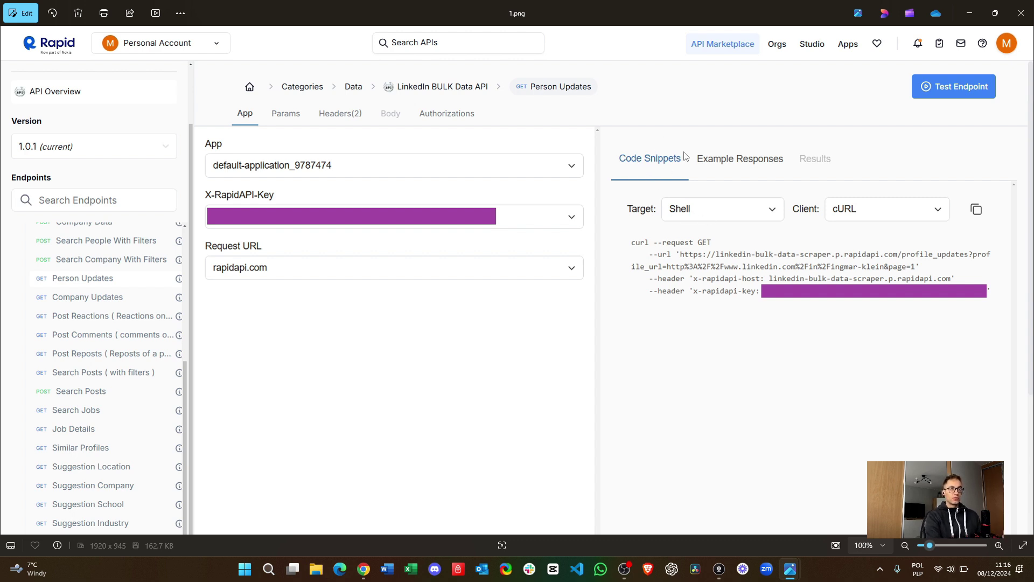
# Step: Examine the Person Updates endpoint's cURL code snippet in the 1.png screenshot
pyautogui.scroll(2, 815, 261)
pyautogui.scroll(4, 851, 256)
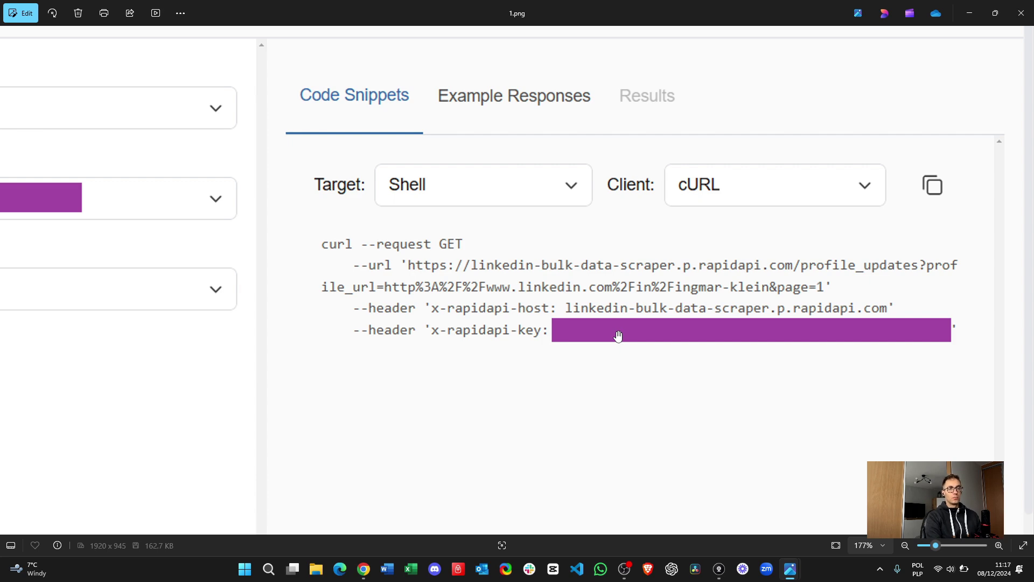
# Step: Switch to the Scrape LinkedIn Posts scenario in Make and review the Airtable Search Records module's settings
pyautogui.click(364, 571)
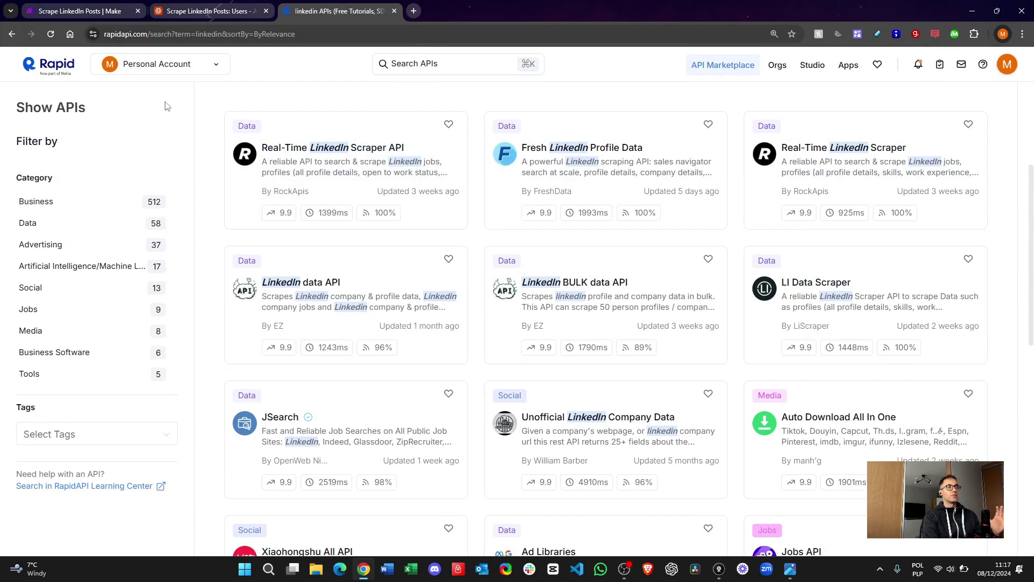
pyautogui.click(102, 13)
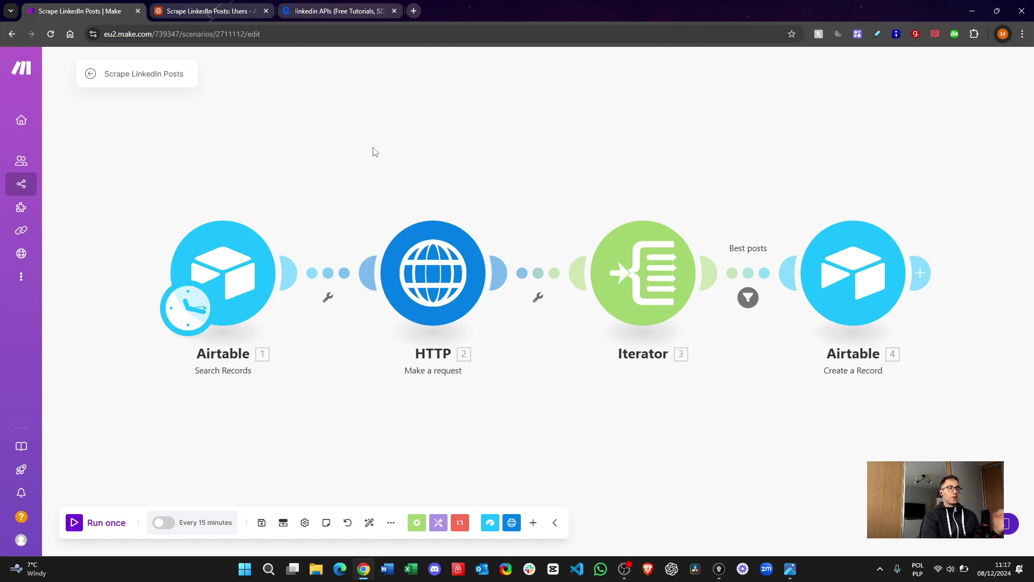
pyautogui.click(229, 263)
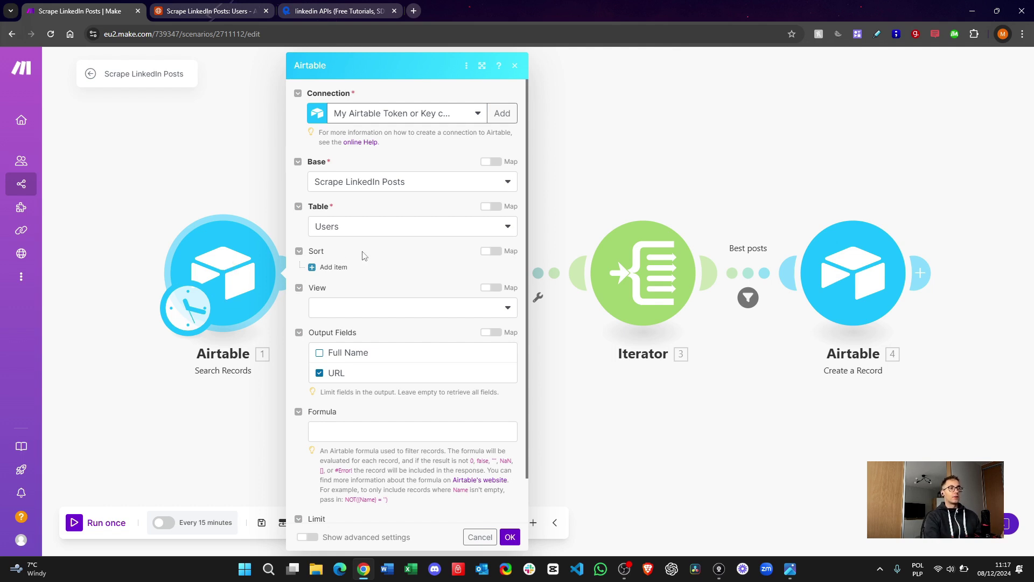
pyautogui.scroll(-3, 334, 232)
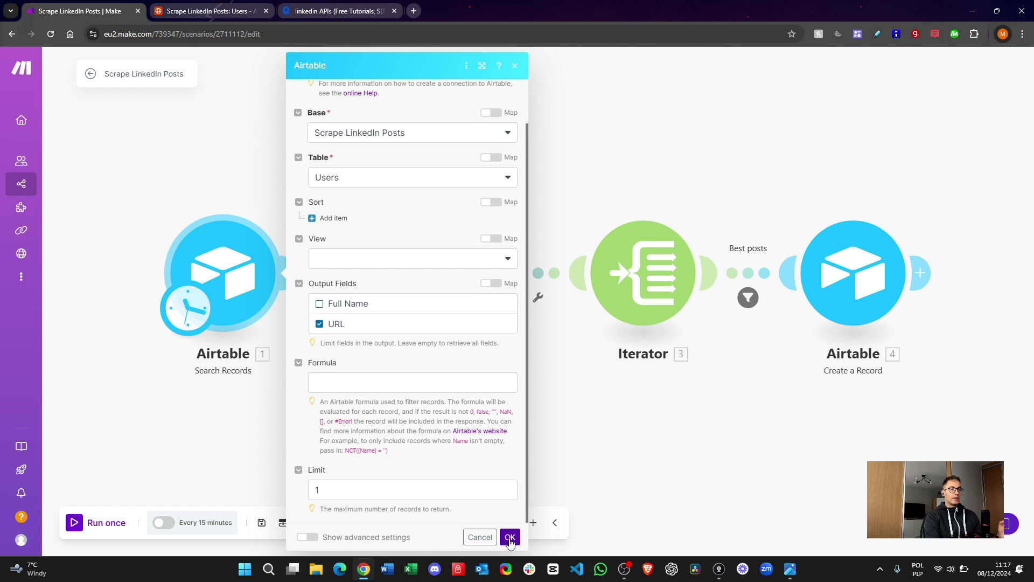
pyautogui.click(510, 536)
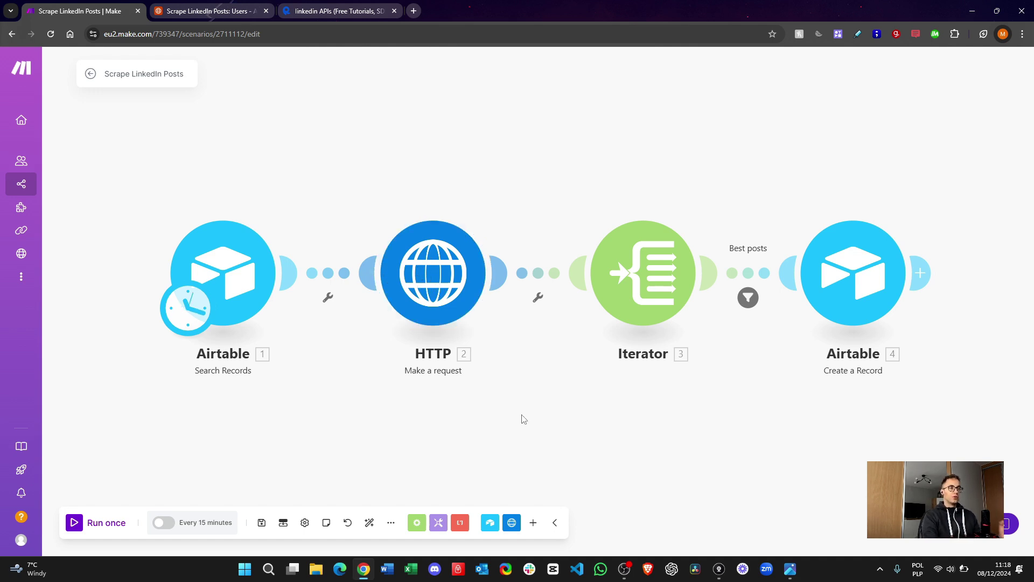
# Step: Open the HTTP Make a request module's settings and examine the request URL
pyautogui.click(427, 269)
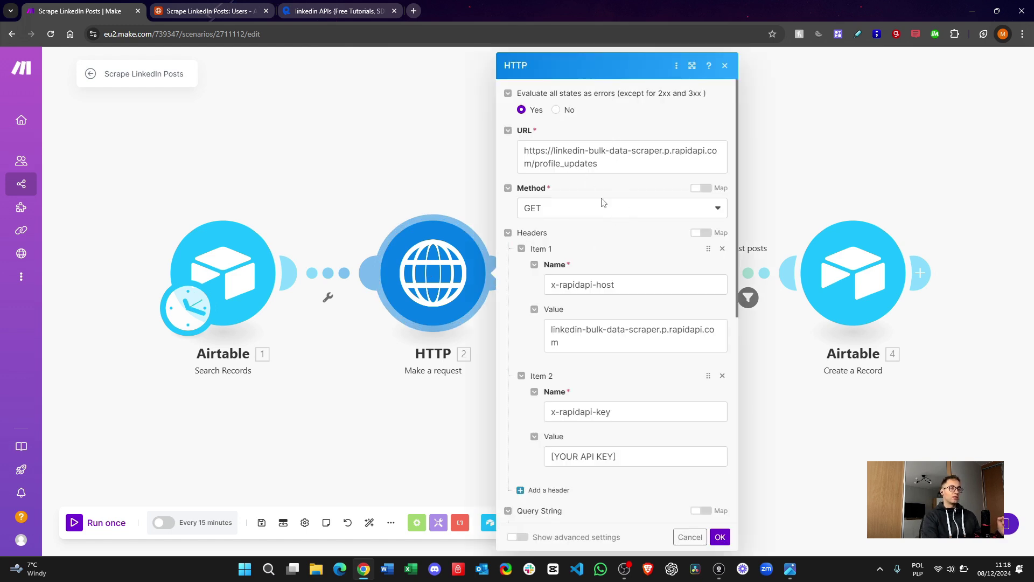
pyautogui.moveTo(598, 163); pyautogui.dragTo(531, 147)
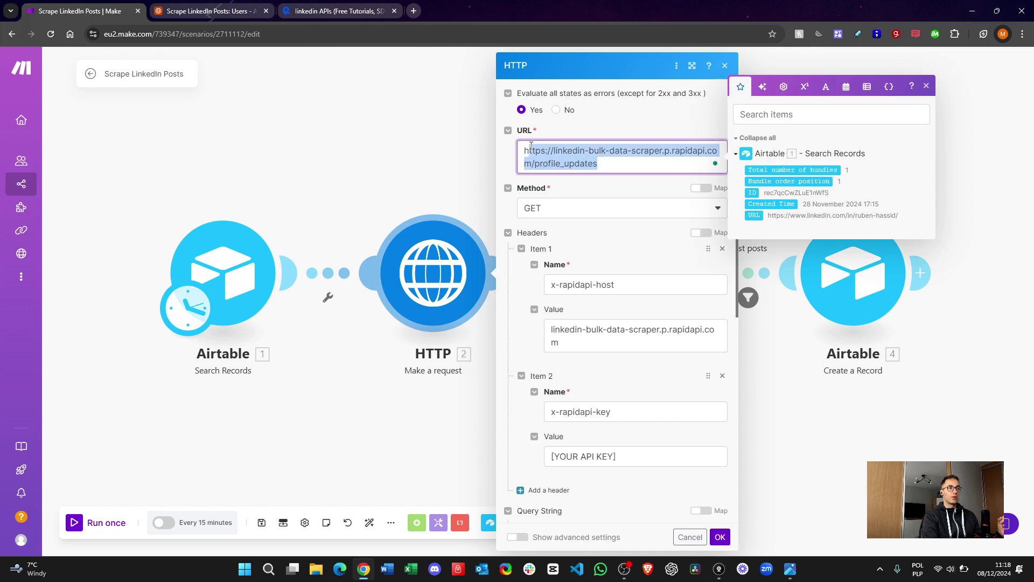
pyautogui.click(579, 197)
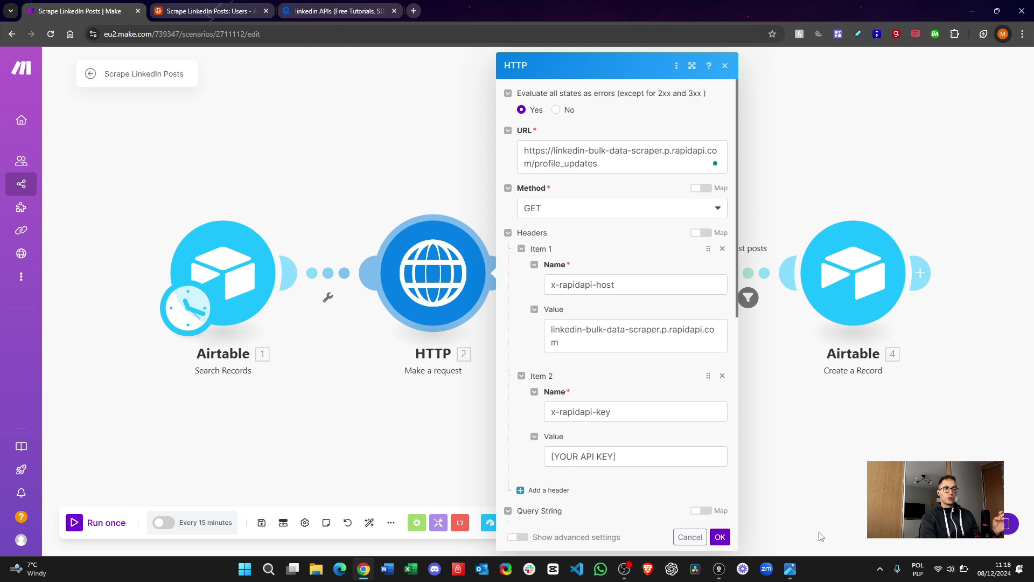
# Step: Compare the HTTP module's URL and headers with the cURL code snippet in 1.png
pyautogui.moveTo(791, 573)
pyautogui.click(730, 518)
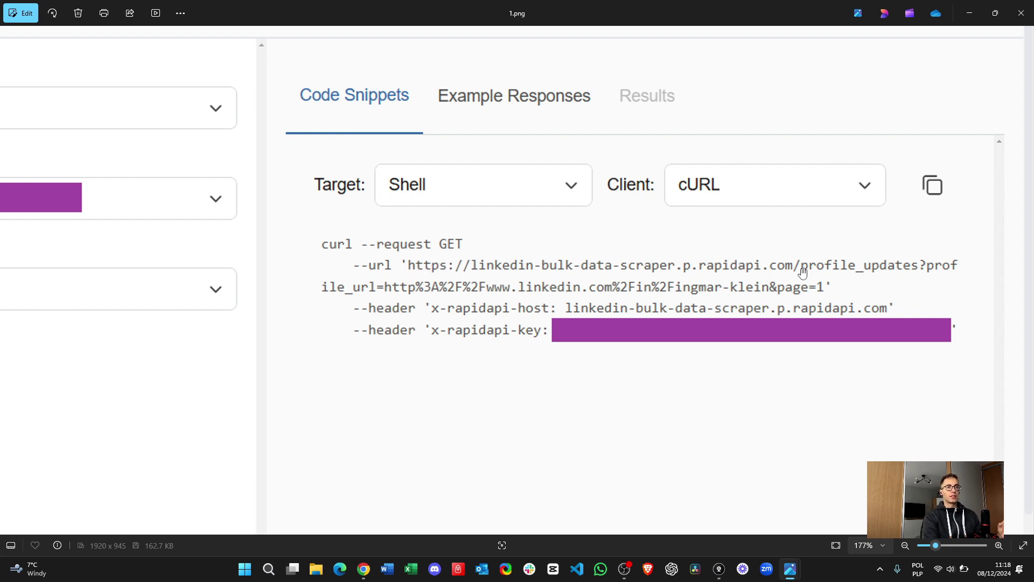
pyautogui.scroll(2, 912, 272)
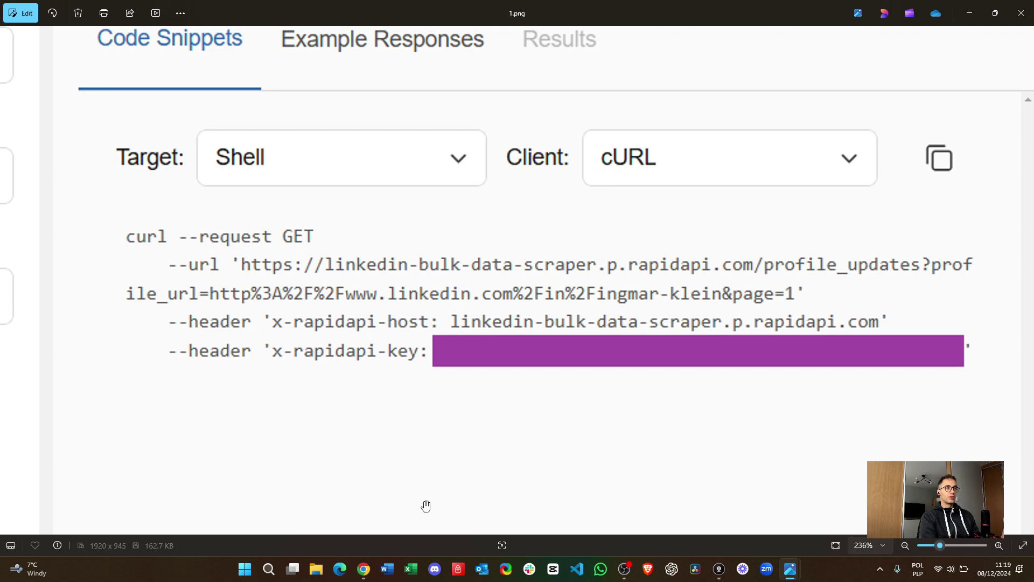
pyautogui.click(365, 567)
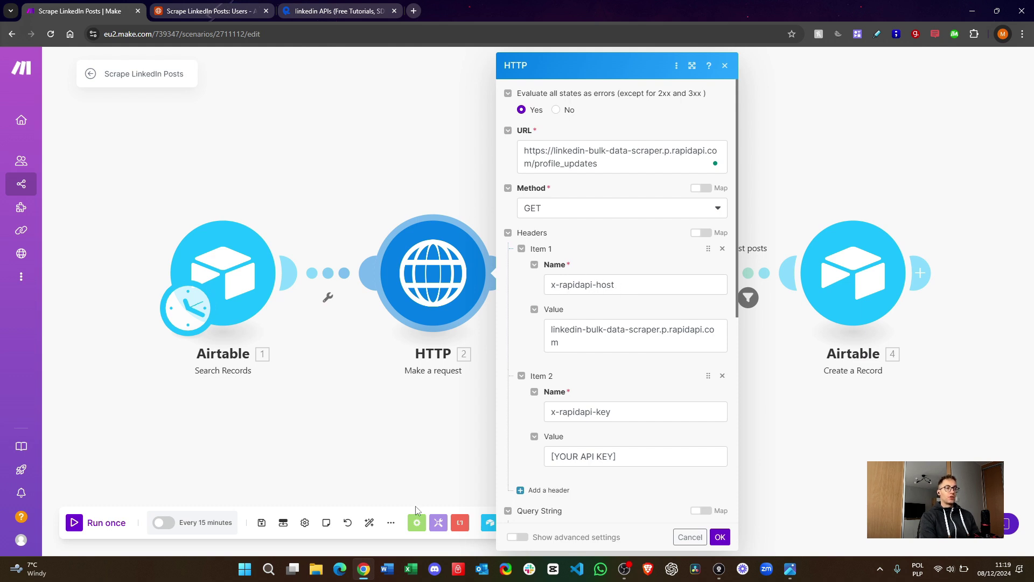
pyautogui.click(790, 568)
pyautogui.click(757, 536)
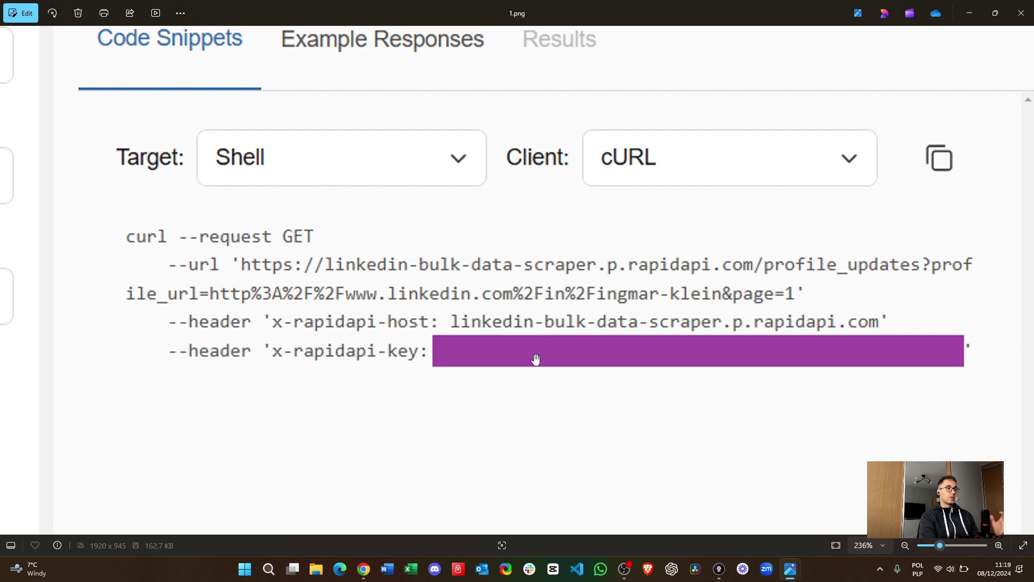
# Step: Return to the HTTP module in Make and examine the x-rapidapi-key header's placeholder value
pyautogui.click(364, 574)
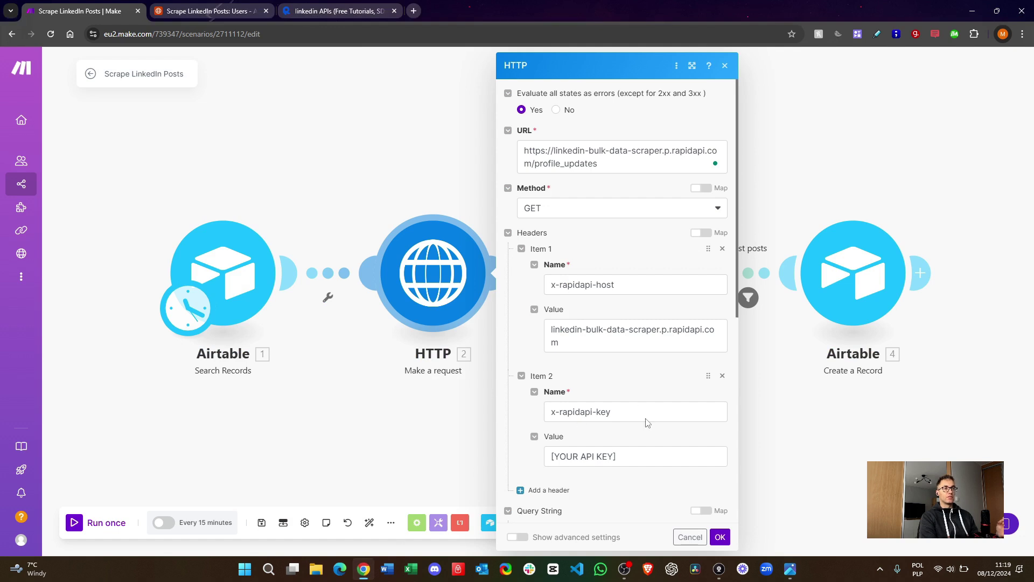
pyautogui.click(625, 458)
pyautogui.moveTo(625, 458); pyautogui.dragTo(539, 463)
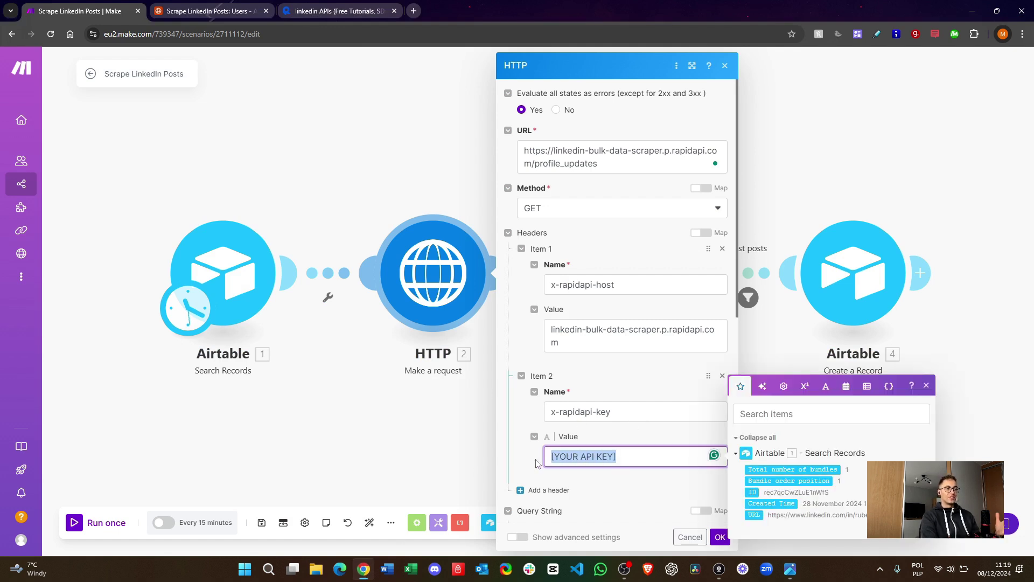
pyautogui.click(663, 476)
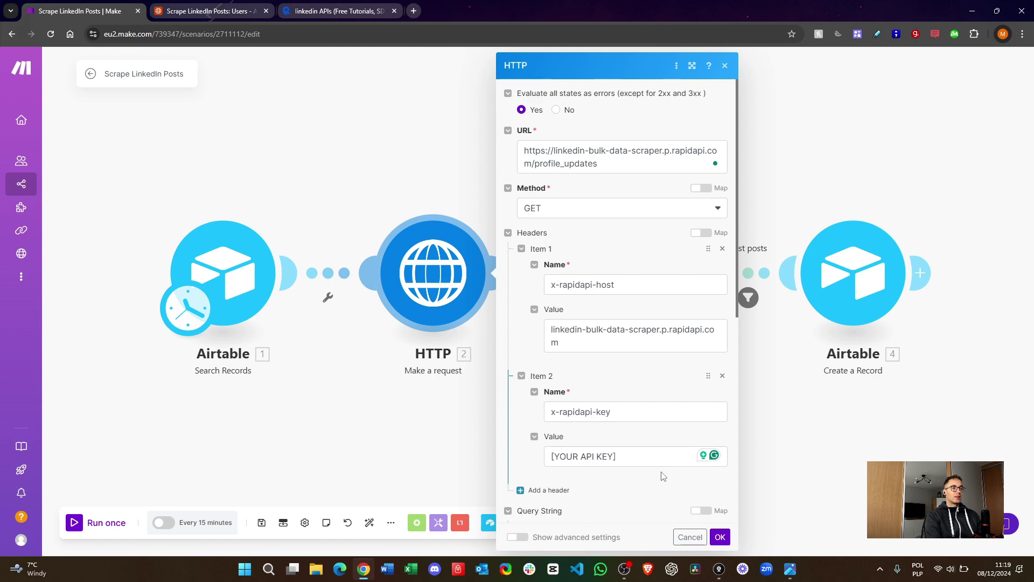
# Step: View the whole Person Updates endpoint page in 1.png and its query parameters in 2.png
pyautogui.moveTo(790, 569)
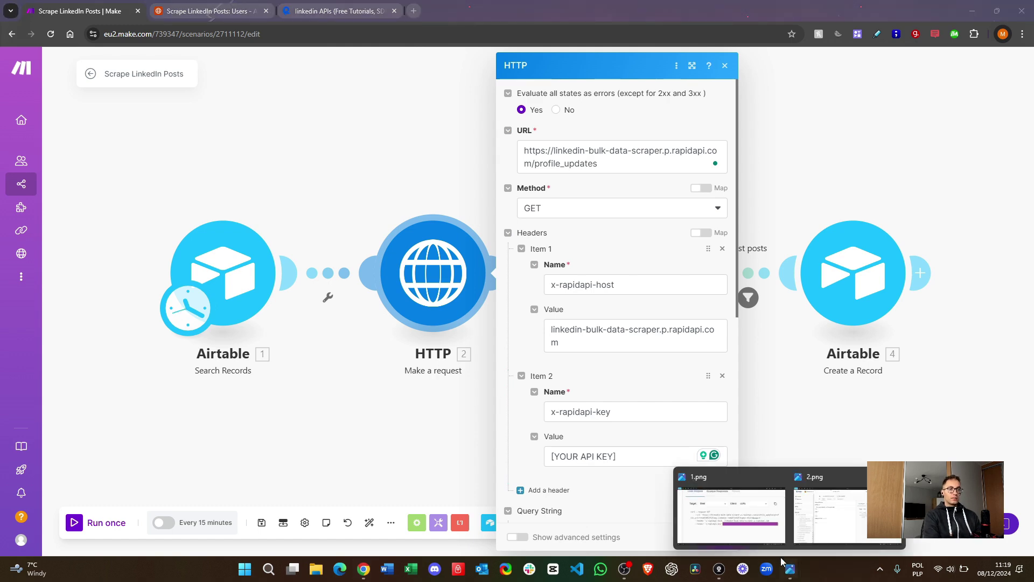
pyautogui.click(711, 493)
pyautogui.scroll(-5, 522, 364)
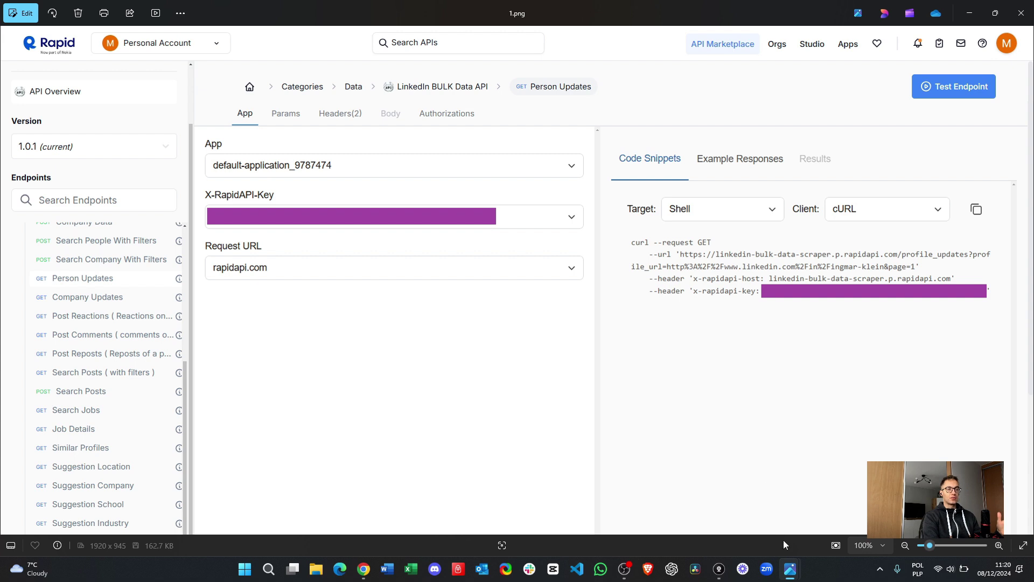
pyautogui.moveTo(793, 577)
pyautogui.click(832, 514)
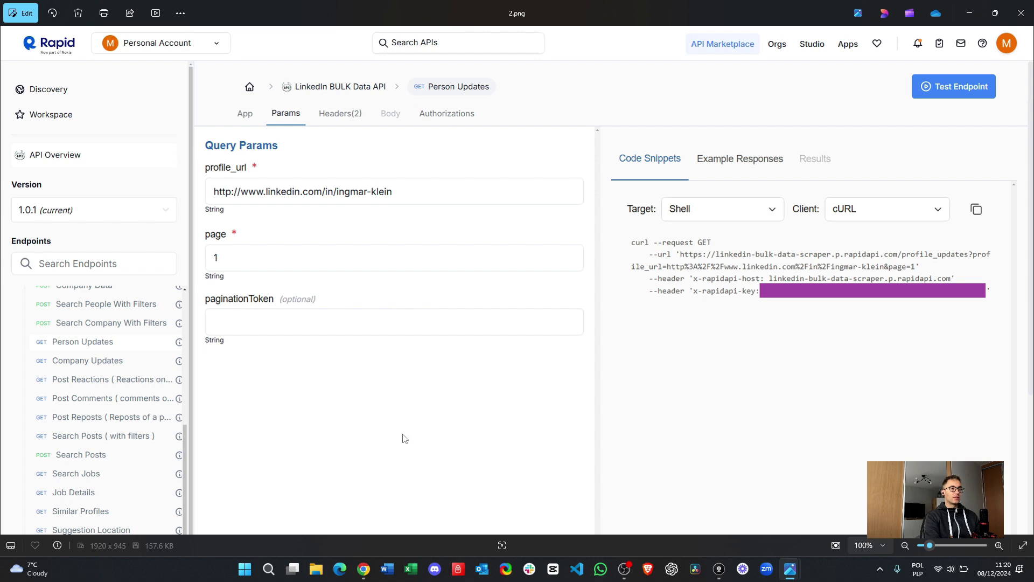
# Step: Return to the HTTP module in Make and examine its query string items, highlighting the profile_url parameter name
pyautogui.click(365, 572)
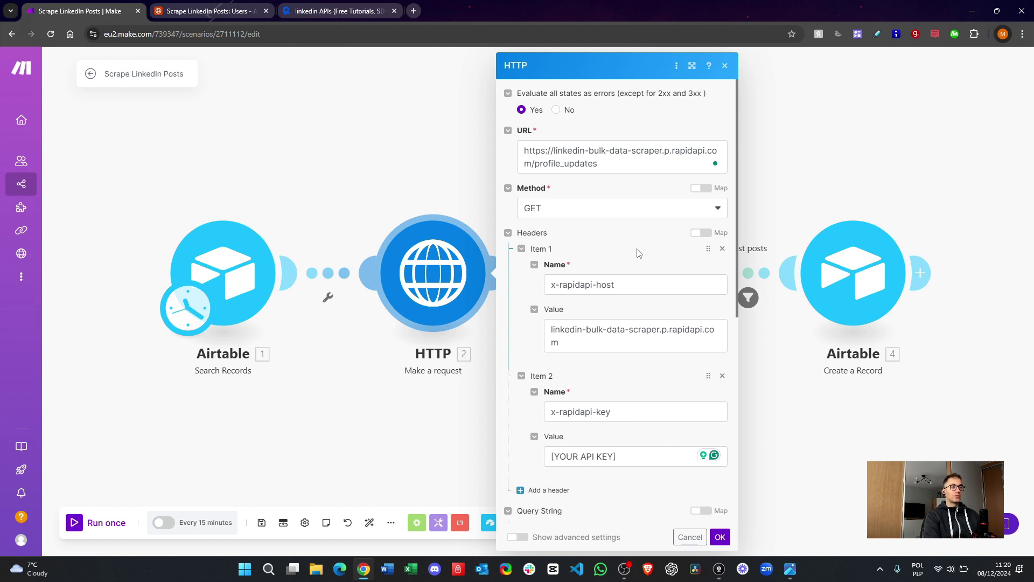
pyautogui.scroll(-3, 639, 252)
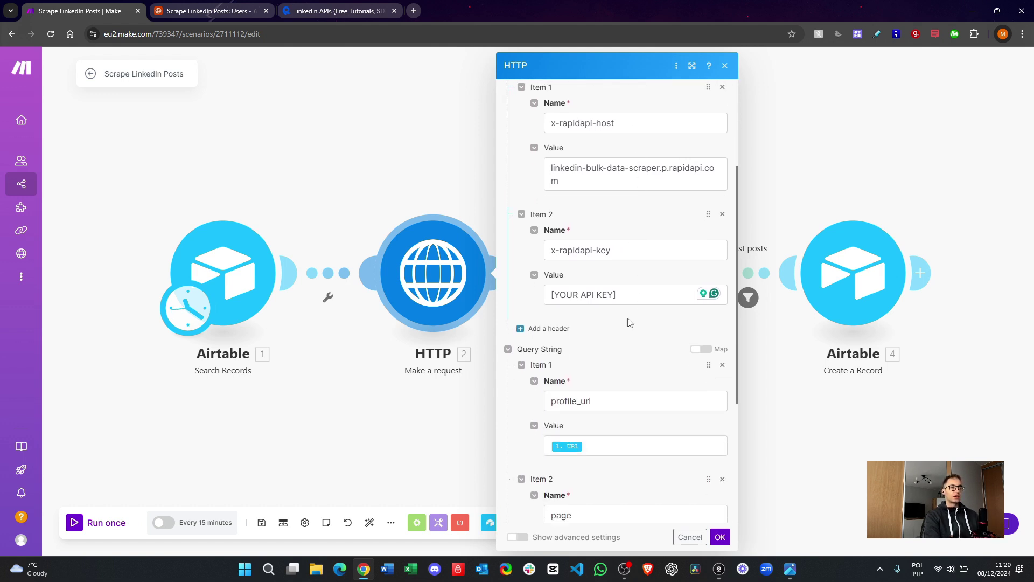
pyautogui.scroll(-1, 585, 352)
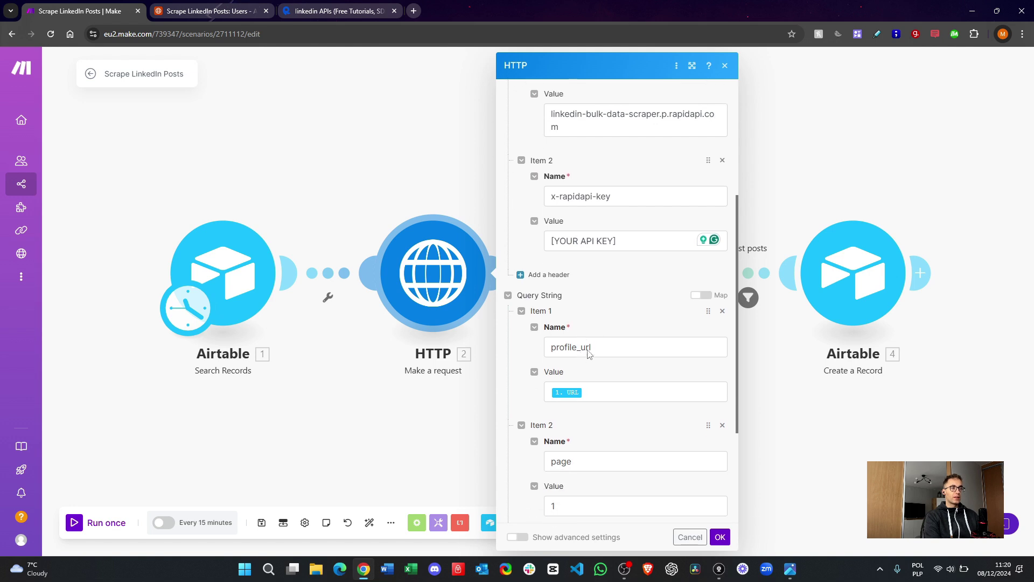
pyautogui.scroll(-1, 624, 350)
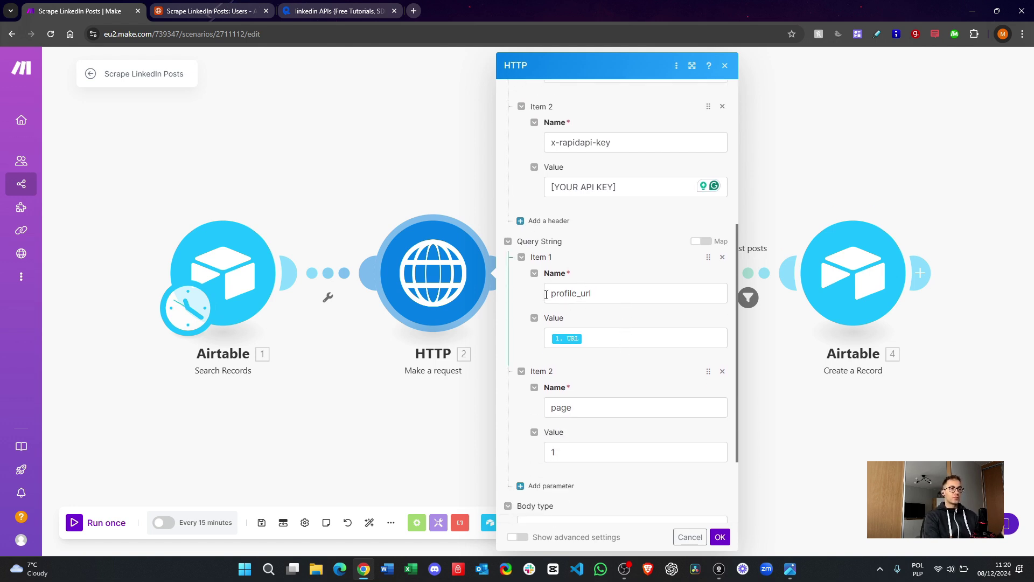
pyautogui.moveTo(602, 294); pyautogui.dragTo(544, 298)
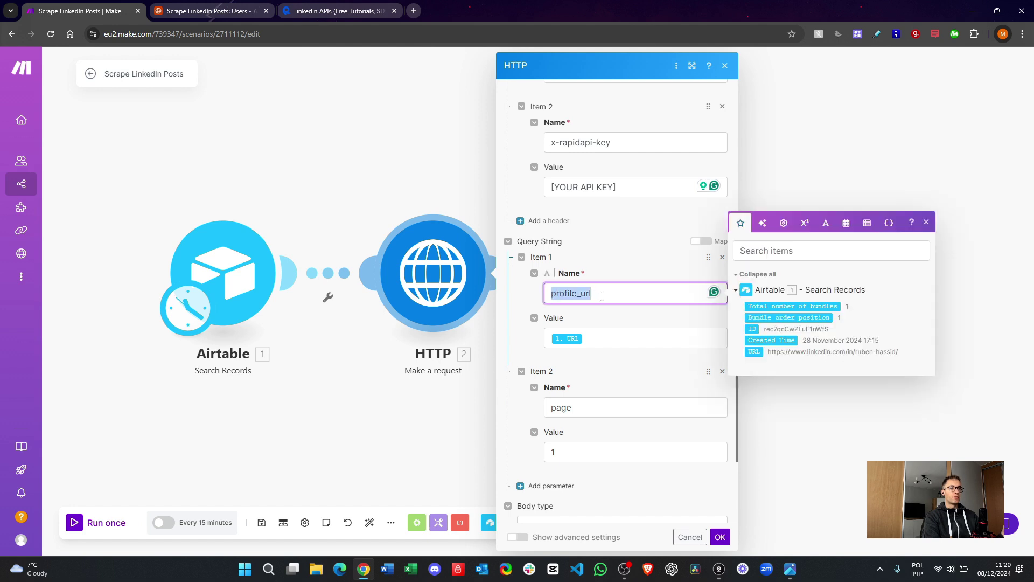
# Step: Examine the HTTP module's profile_url value mapping, page parameter and Parse response setting, and close the module without changes
pyautogui.click(610, 318)
pyautogui.click(584, 337)
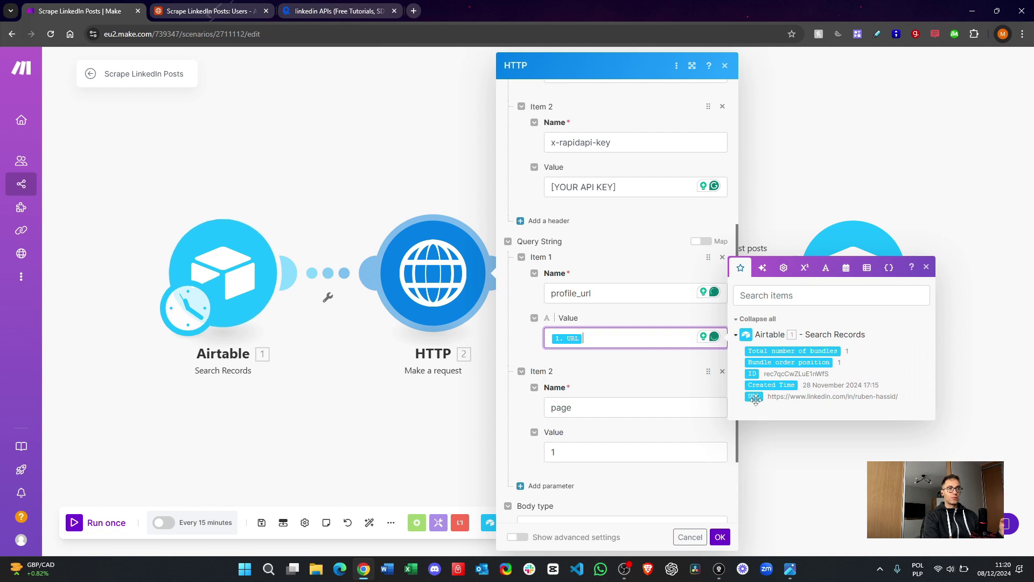
pyautogui.click(610, 356)
pyautogui.scroll(-2, 584, 327)
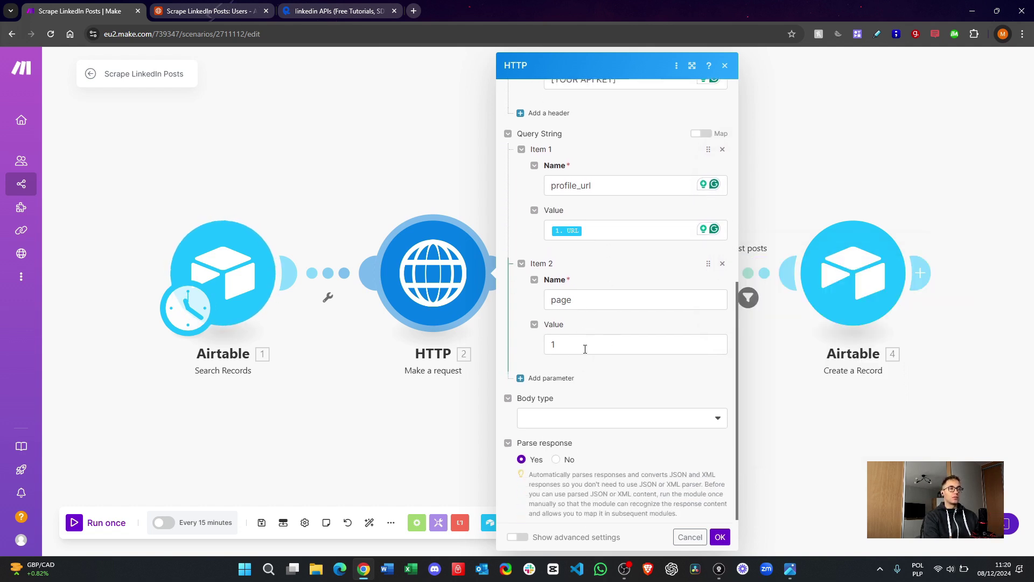
pyautogui.scroll(-1, 576, 346)
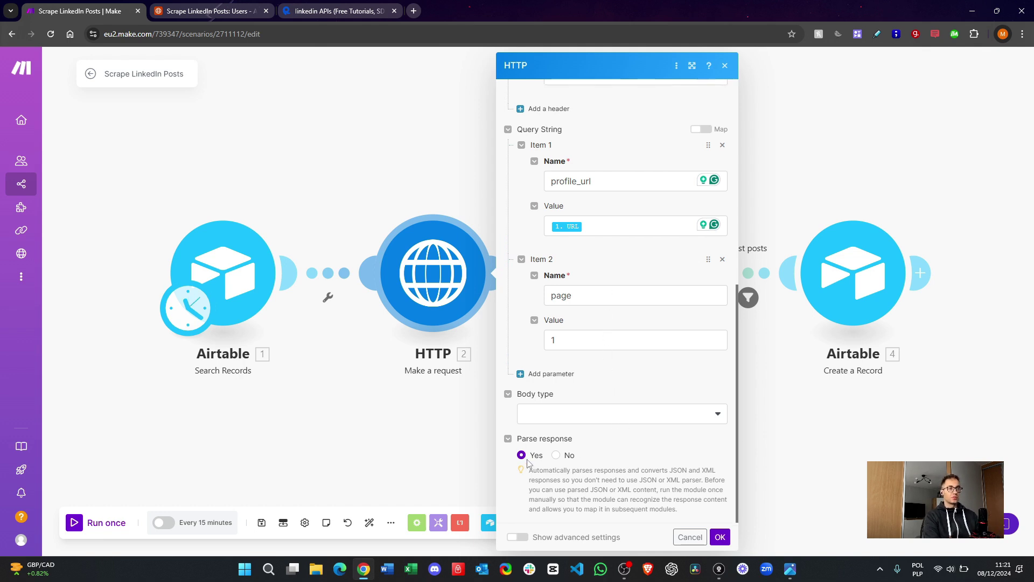
pyautogui.press('Escape')
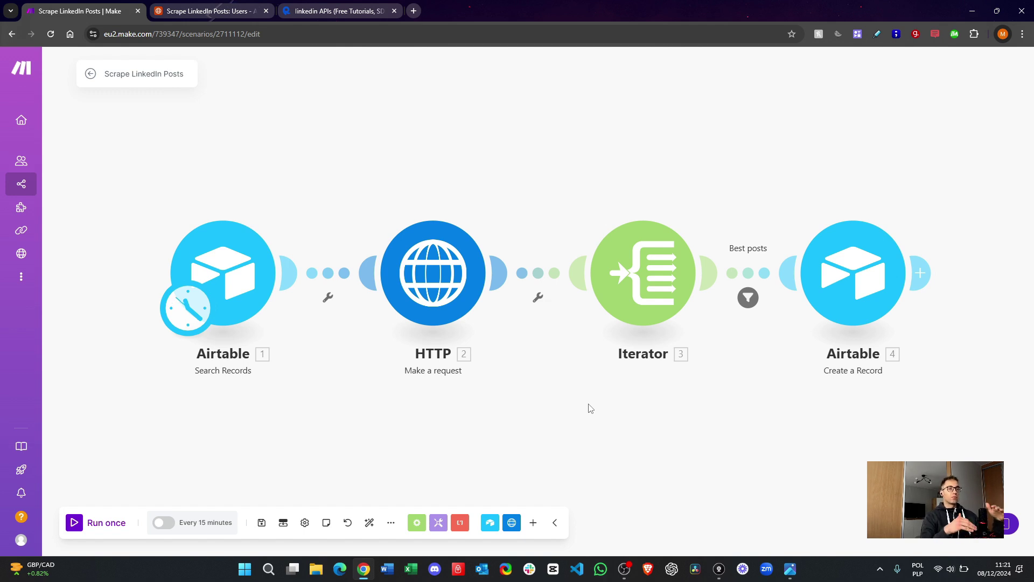
# Step: Examine the array mapped in the Iterator module and close it without changes
pyautogui.click(650, 268)
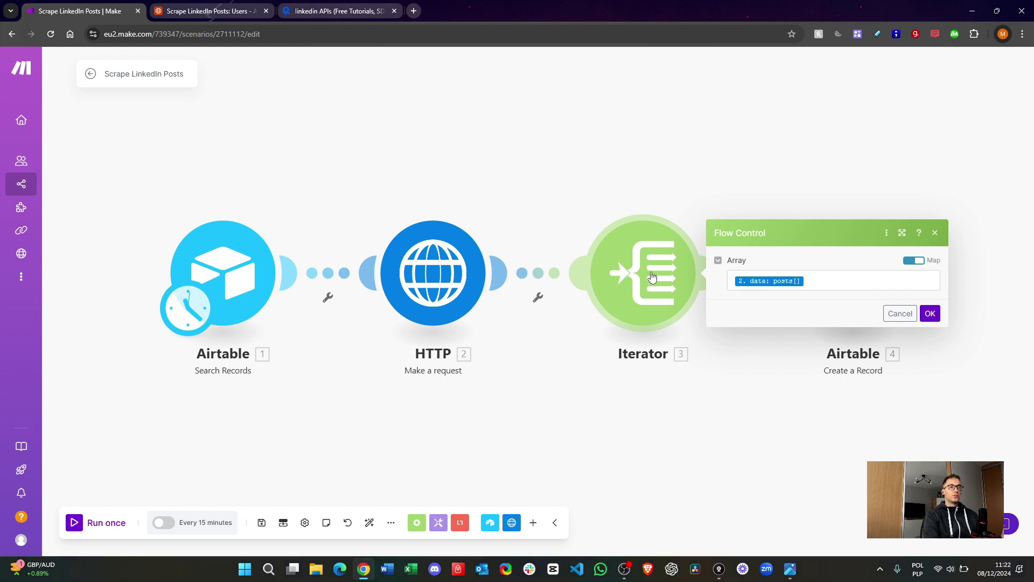
pyautogui.click(820, 280)
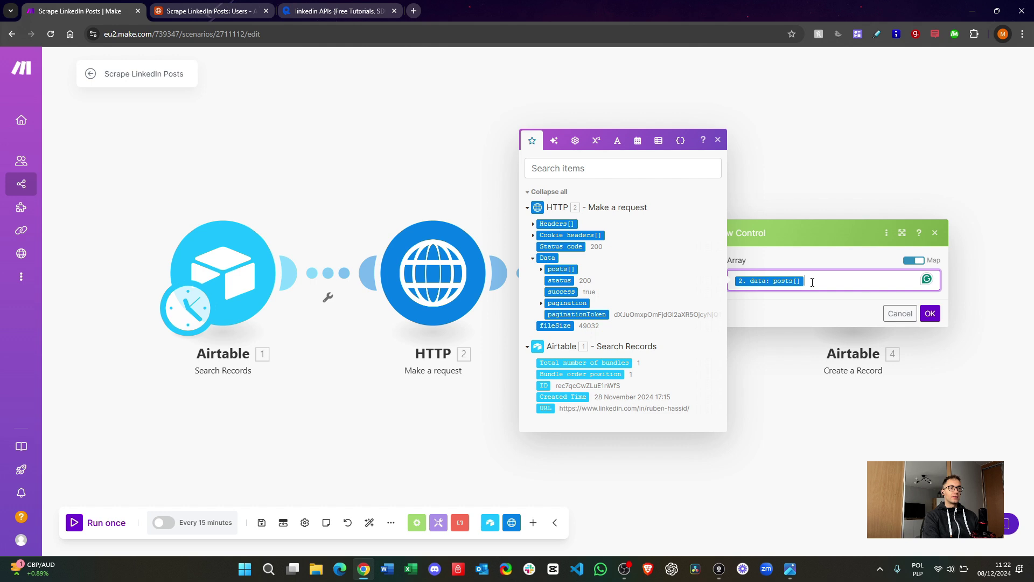
pyautogui.click(902, 312)
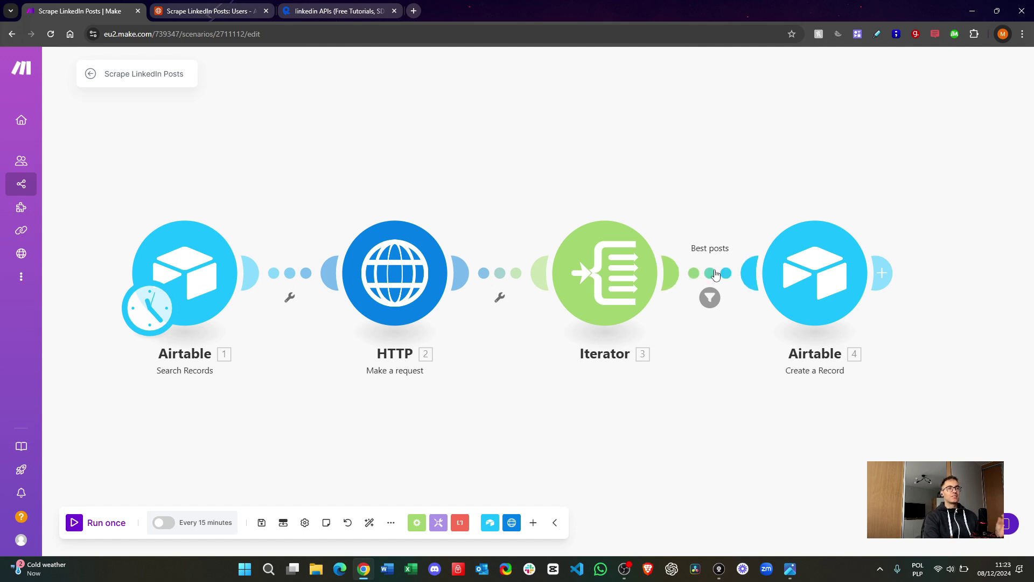
# Step: Examine the condition of the Best posts filter between the Iterator and Airtable modules, and cancel without changes
pyautogui.click(710, 297)
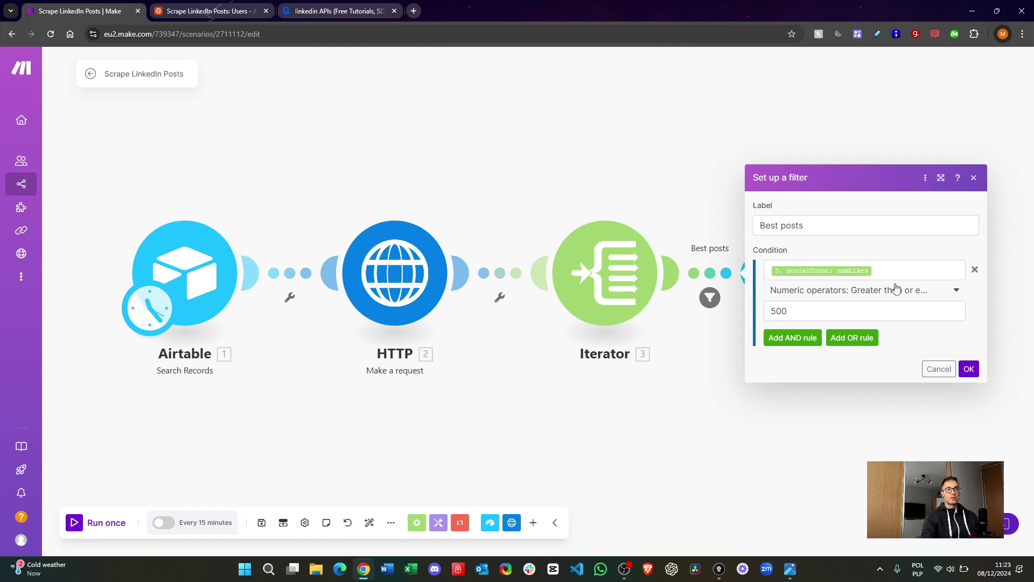
pyautogui.click(937, 369)
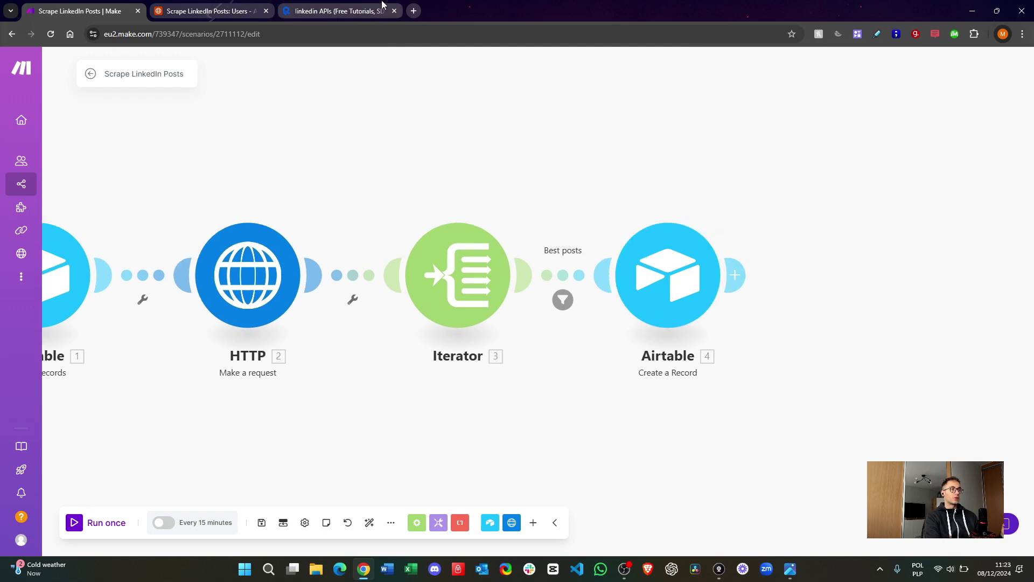
# Step: Switch to the Airtable base, review the Posts table's fields and first post URL, and return to the scenario in Make
pyautogui.click(197, 7)
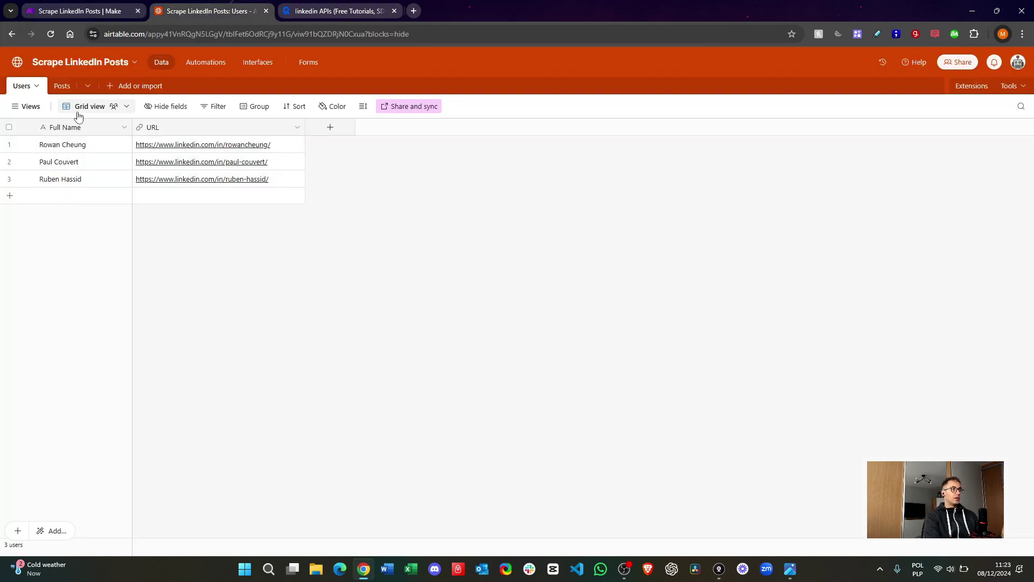
pyautogui.click(61, 88)
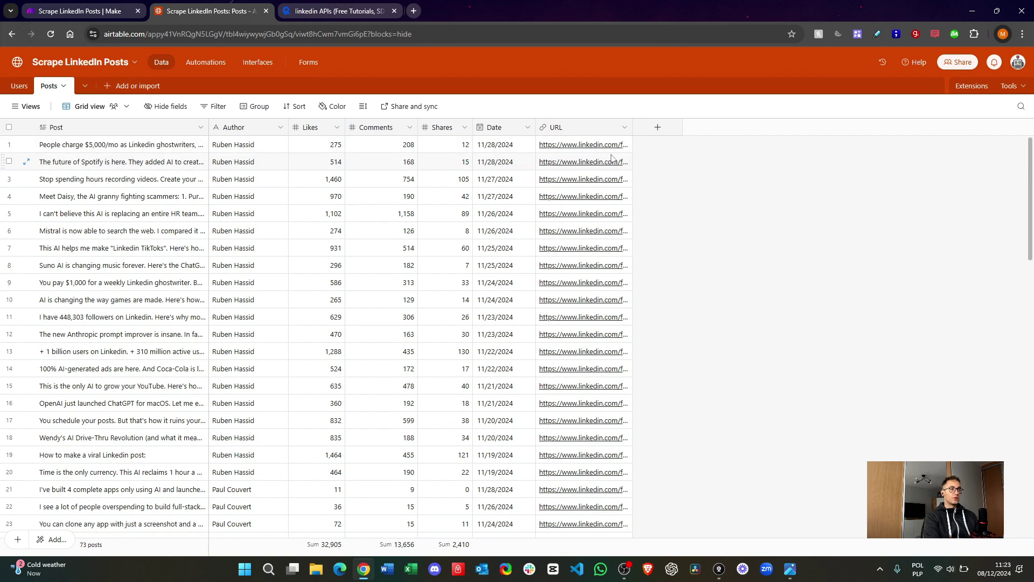
pyautogui.click(576, 145)
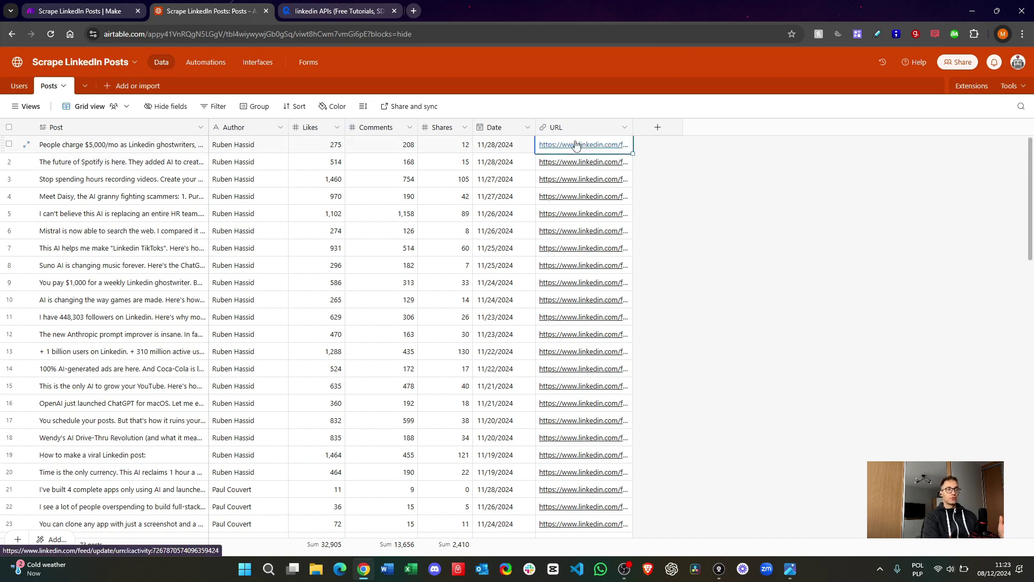
pyautogui.click(746, 294)
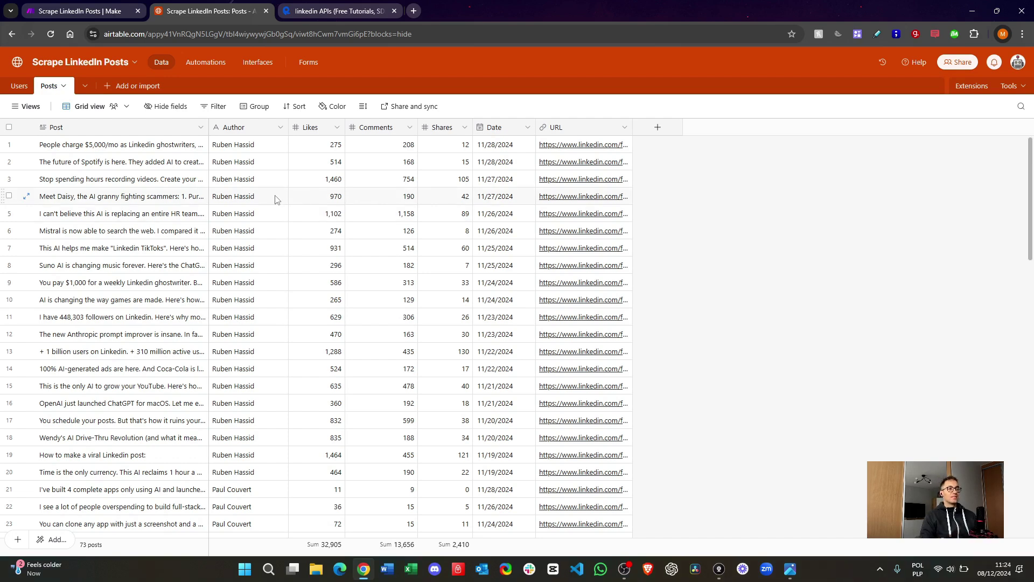
pyautogui.click(99, 7)
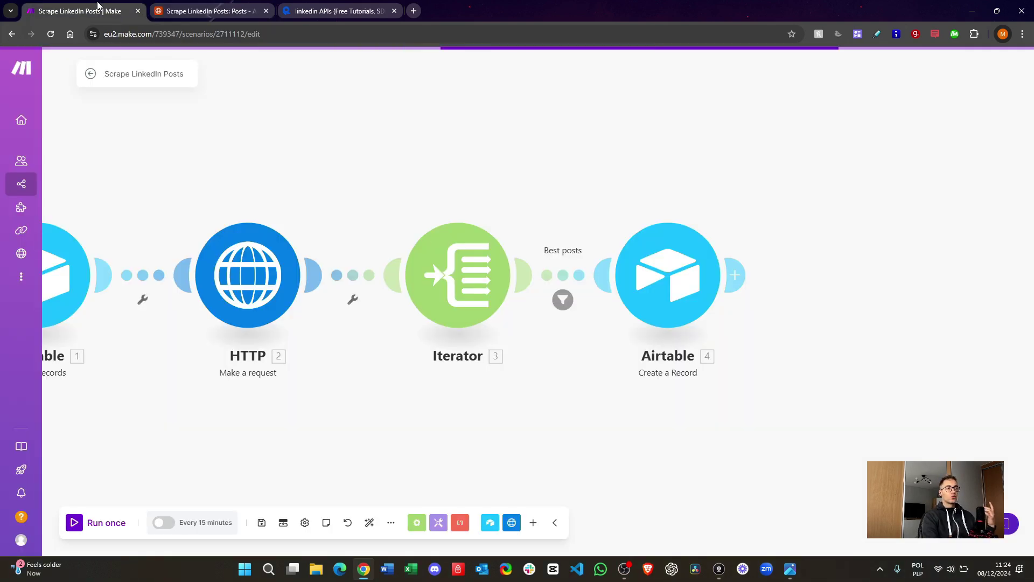